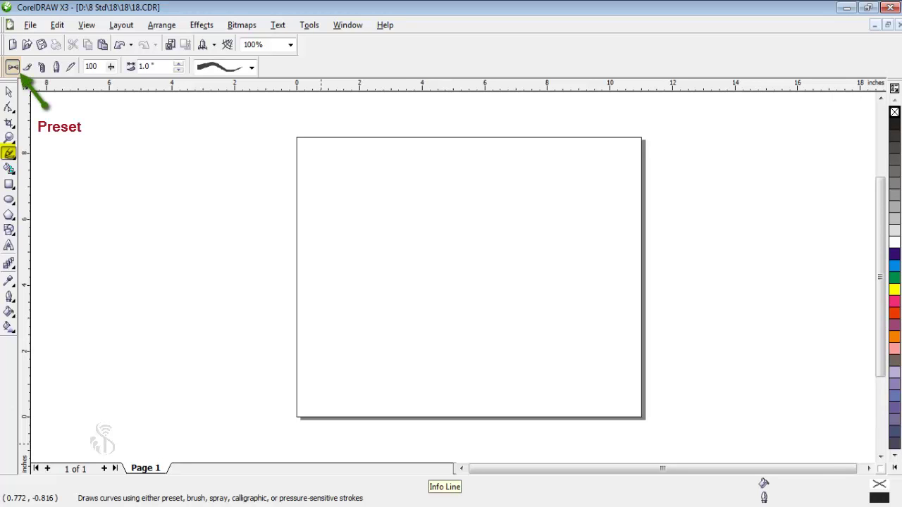
# - In Brush mode, paint a wavy golden textured stroke from the page's upper left to lower right
pyautogui.click(252, 67)
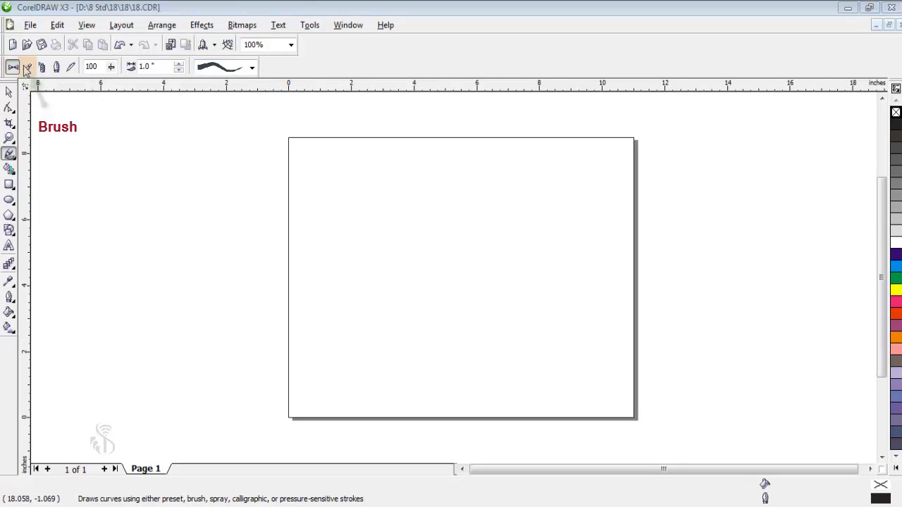
pyautogui.click(27, 66)
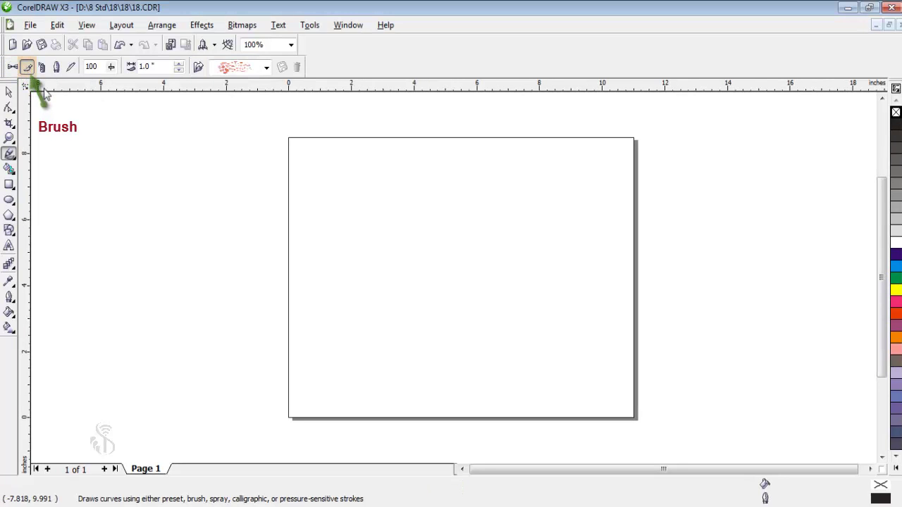
pyautogui.click(267, 70)
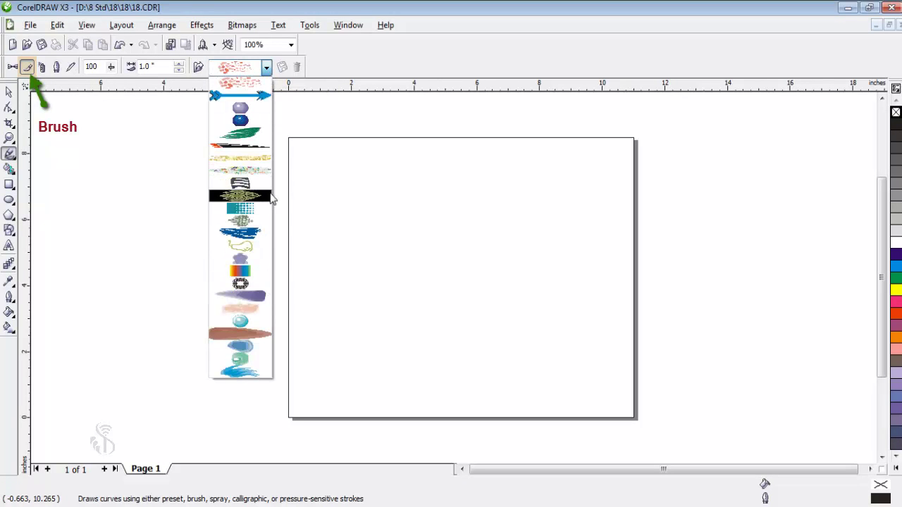
pyautogui.click(256, 158)
pyautogui.moveTo(340, 206)
pyautogui.mouseDown()
pyautogui.moveTo(395, 195)
pyautogui.moveTo(453, 217)
pyautogui.moveTo(417, 303)
pyautogui.moveTo(553, 300)
pyautogui.moveTo(551, 344)
pyautogui.moveTo(579, 371)
pyautogui.moveTo(608, 363)
pyautogui.mouseUp()
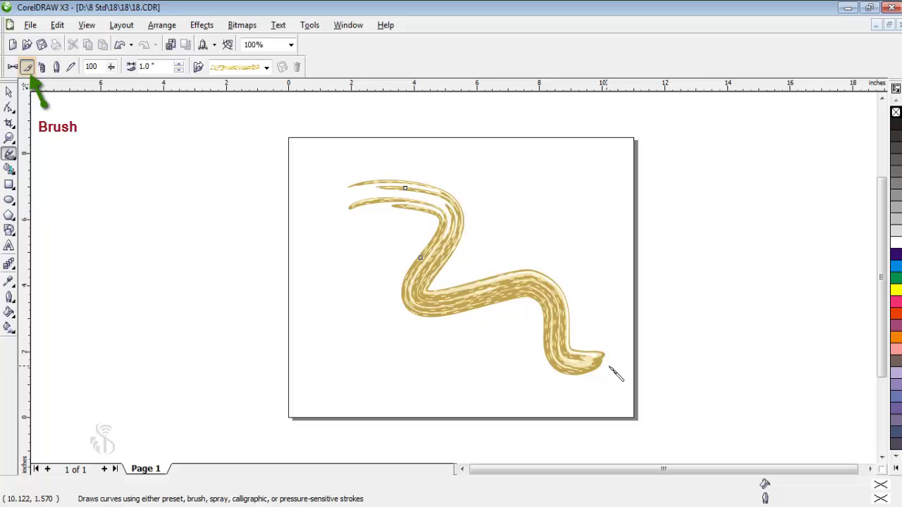
pyautogui.press('Escape')
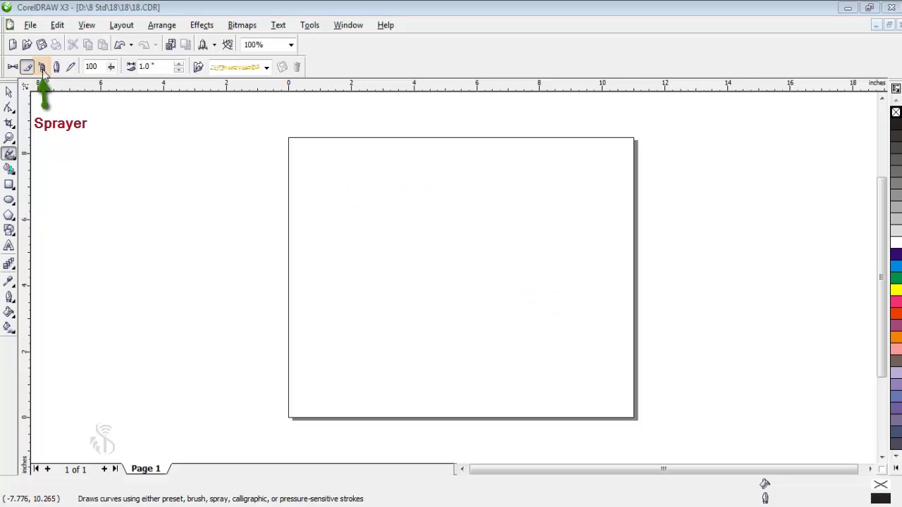
# - In Sprayer mode, spray the grey footprints preset along a wavy path across the page
pyautogui.click(42, 67)
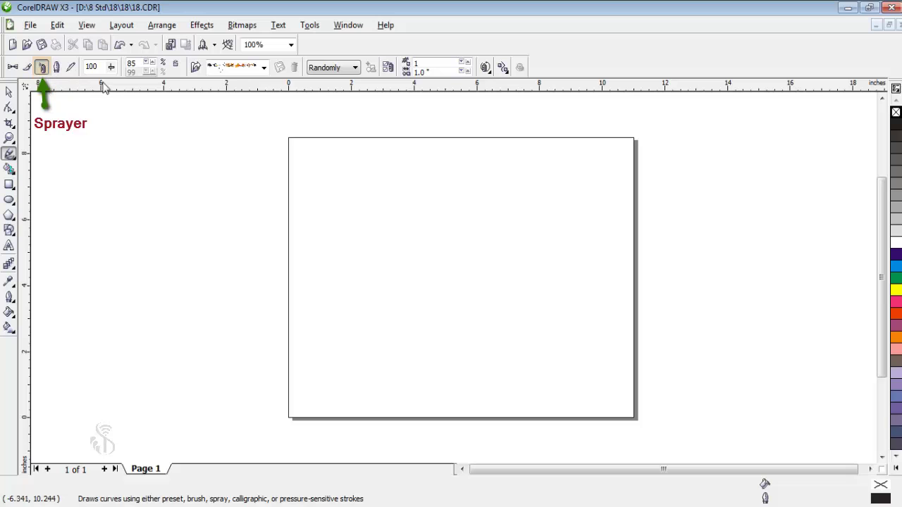
pyautogui.click(265, 68)
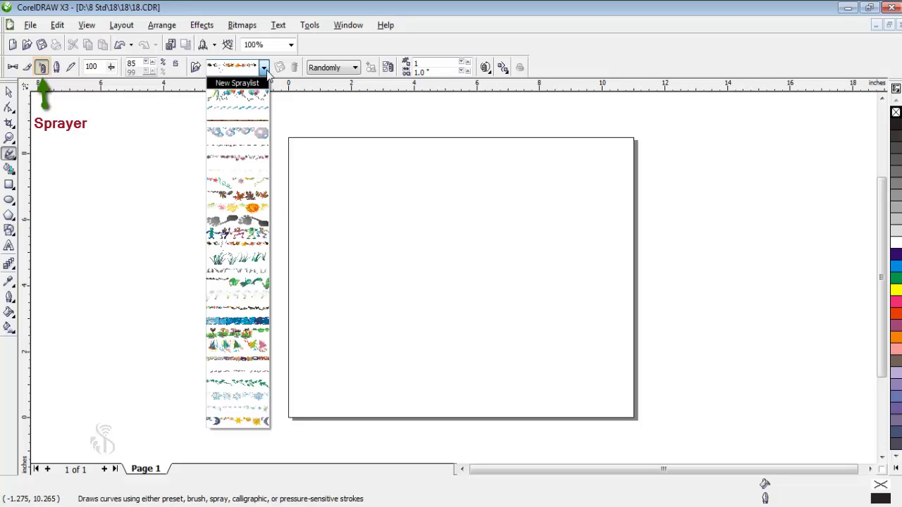
pyautogui.click(260, 222)
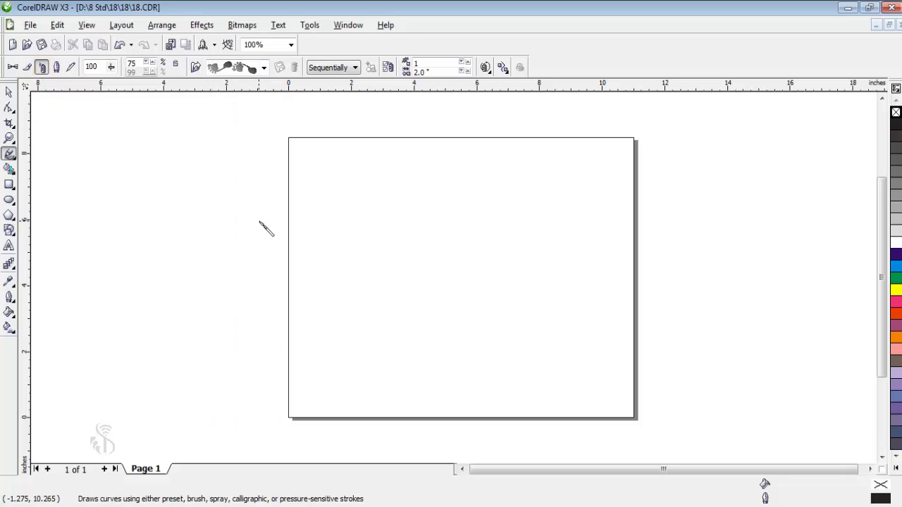
pyautogui.moveTo(337, 209)
pyautogui.mouseDown()
pyautogui.moveTo(328, 231)
pyautogui.moveTo(334, 279)
pyautogui.moveTo(406, 253)
pyautogui.moveTo(446, 285)
pyautogui.moveTo(529, 227)
pyautogui.moveTo(572, 265)
pyautogui.moveTo(588, 327)
pyautogui.moveTo(626, 341)
pyautogui.mouseUp()
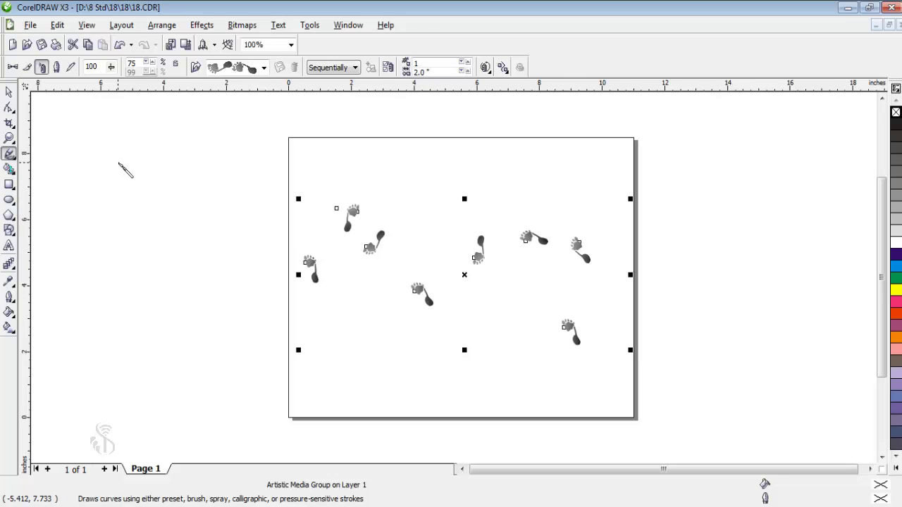
# - Undo back to a cleared page and draw a nine-sided polygon in the page centre
pyautogui.hotkey('ctrl', 'z')
pyautogui.press('space')
pyautogui.hotkey('ctrl', 'z')
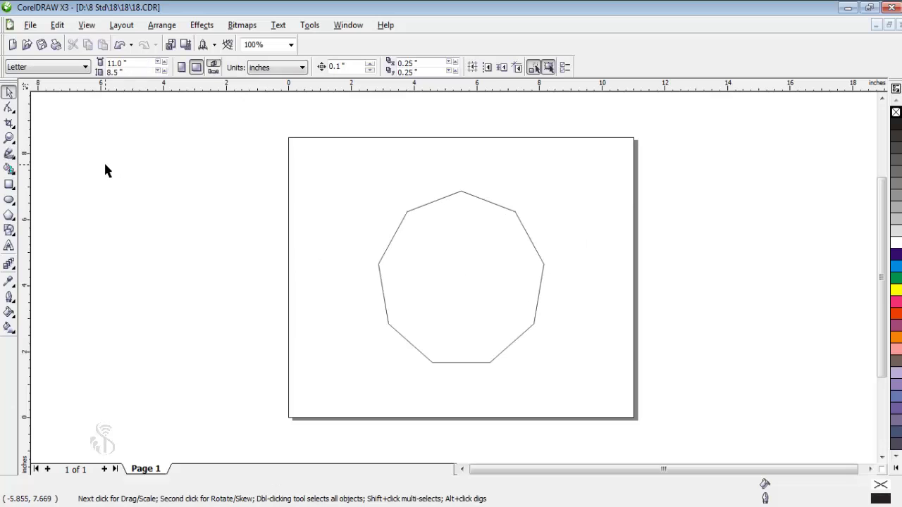
pyautogui.hotkey('ctrl', 'z')
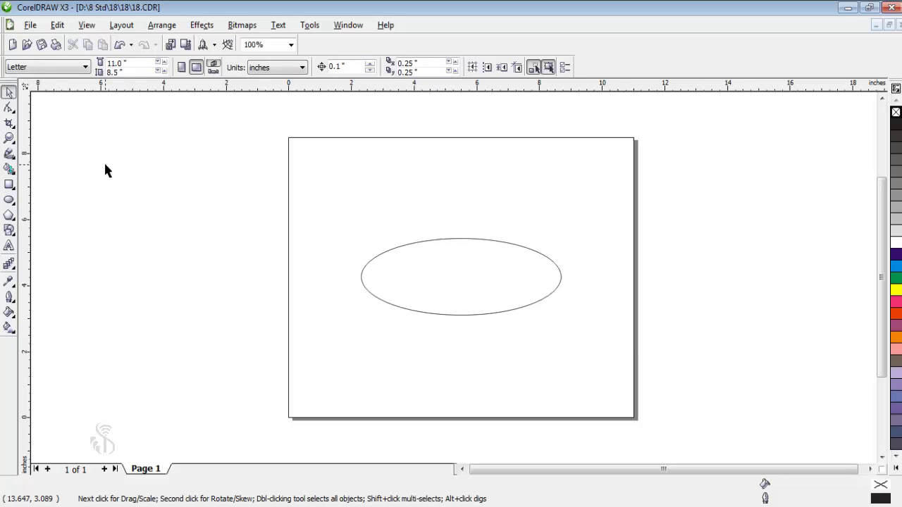
pyautogui.hotkey('ctrl', 'z')
pyautogui.press('y')
pyautogui.moveTo(393, 234); pyautogui.dragTo(564, 339)
pyautogui.click(621, 339)
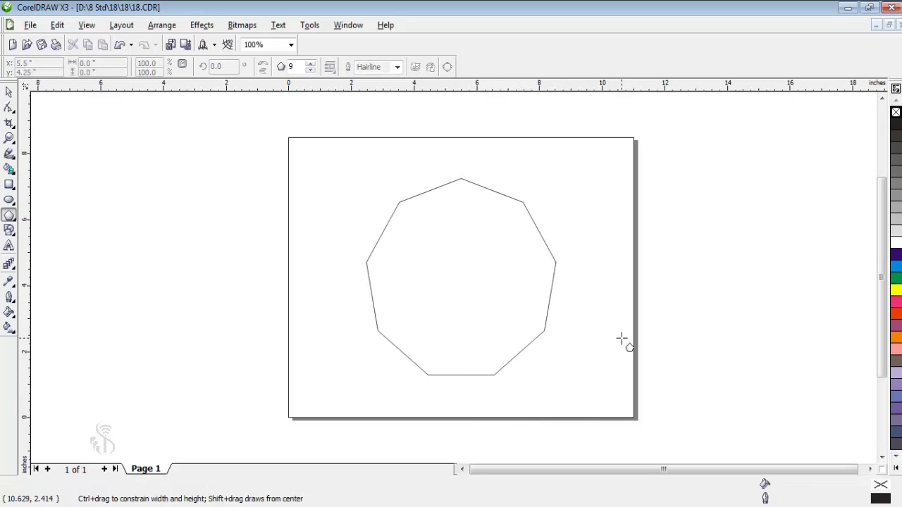
pyautogui.press('Tab')
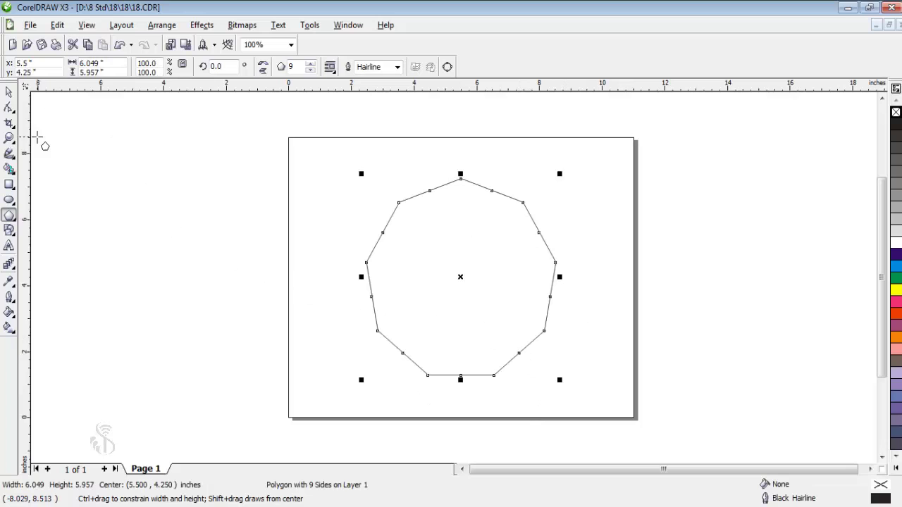
# - Apply the grass spraylist from Artistic Media around the polygon outline
pyautogui.click(9, 153)
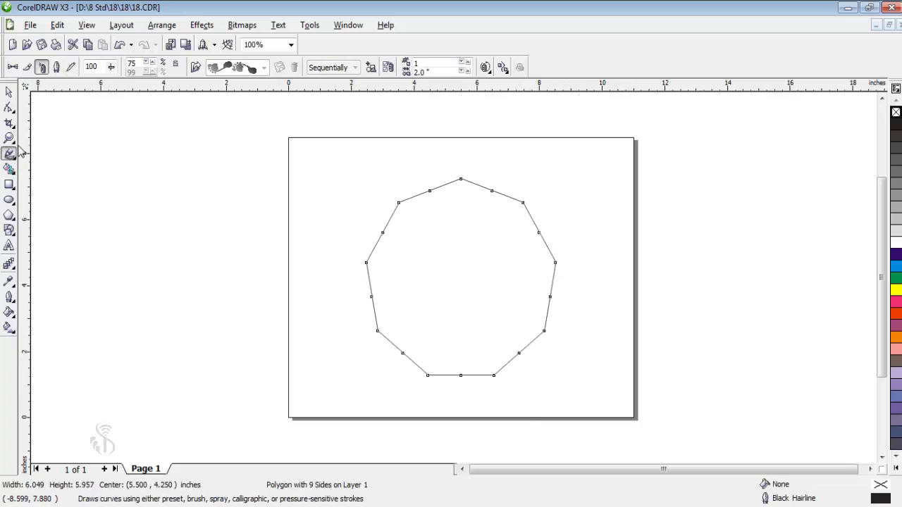
pyautogui.click(264, 68)
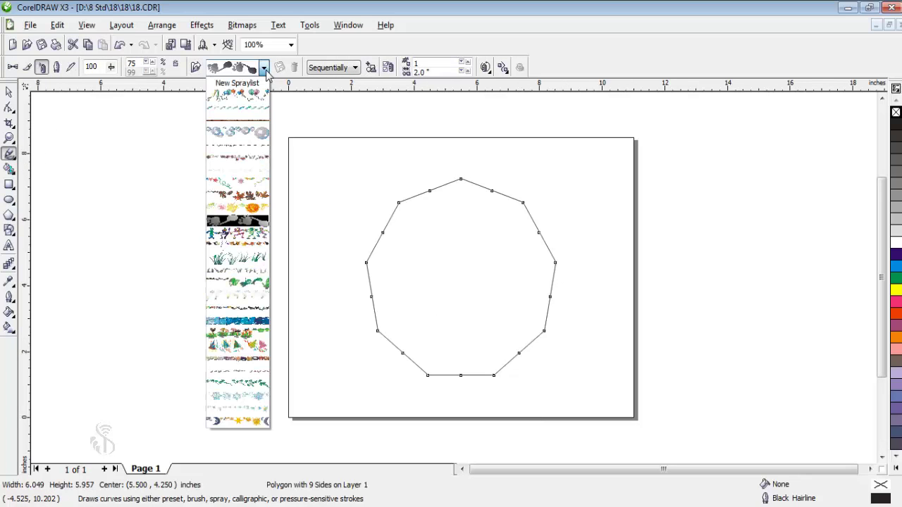
pyautogui.click(257, 266)
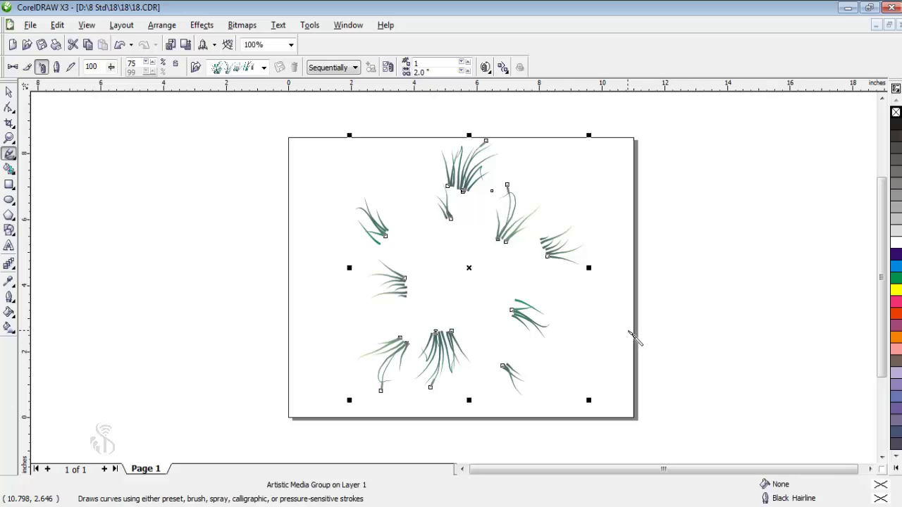
pyautogui.press('space')
# - Move the grass spray group across the page, then undo it back to its original position
pyautogui.click(675, 373)
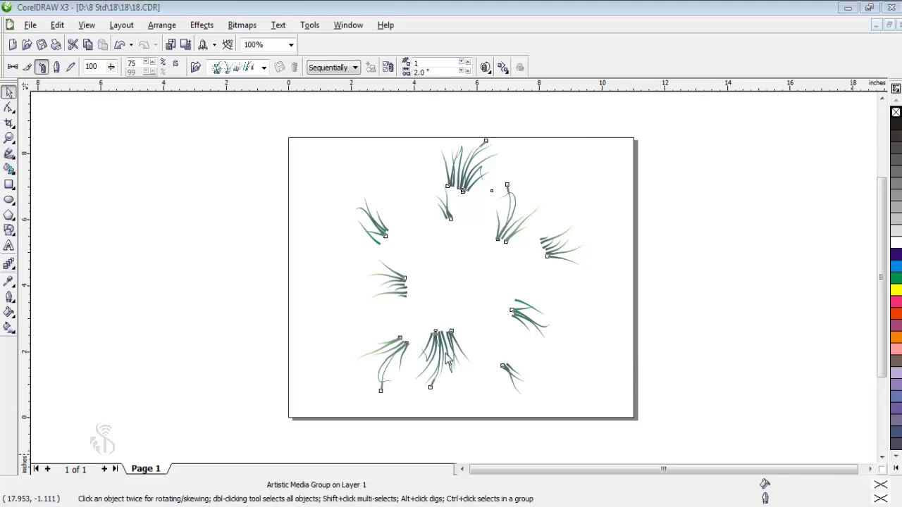
pyautogui.click(376, 350)
pyautogui.moveTo(427, 350); pyautogui.dragTo(614, 360)
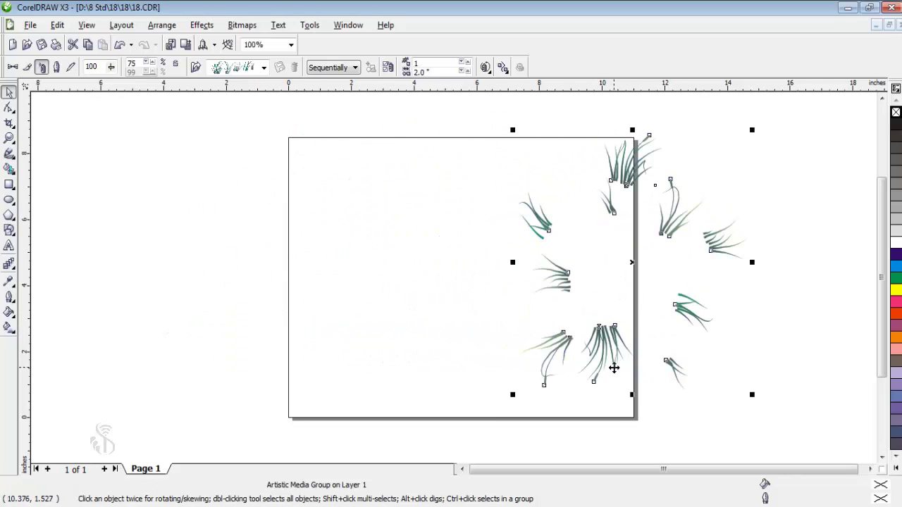
pyautogui.hotkey('ctrl', 'z')
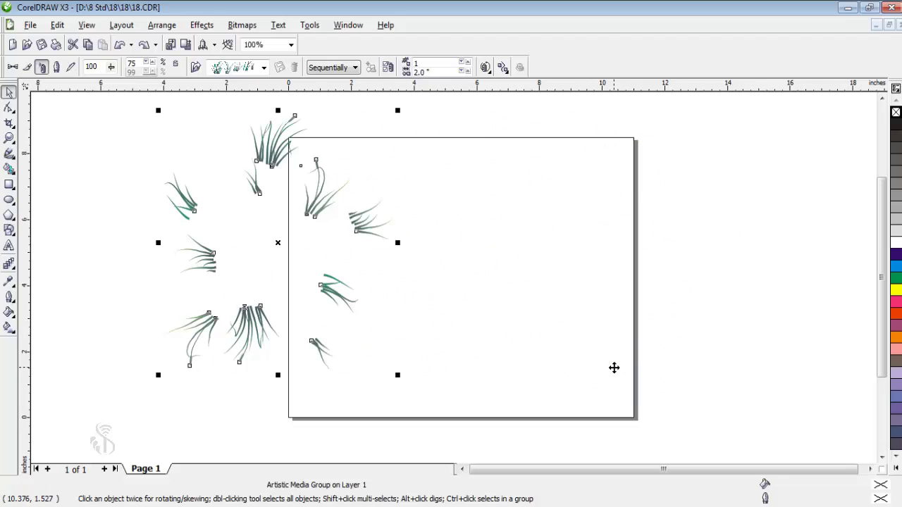
pyautogui.hotkey('ctrl', 'z')
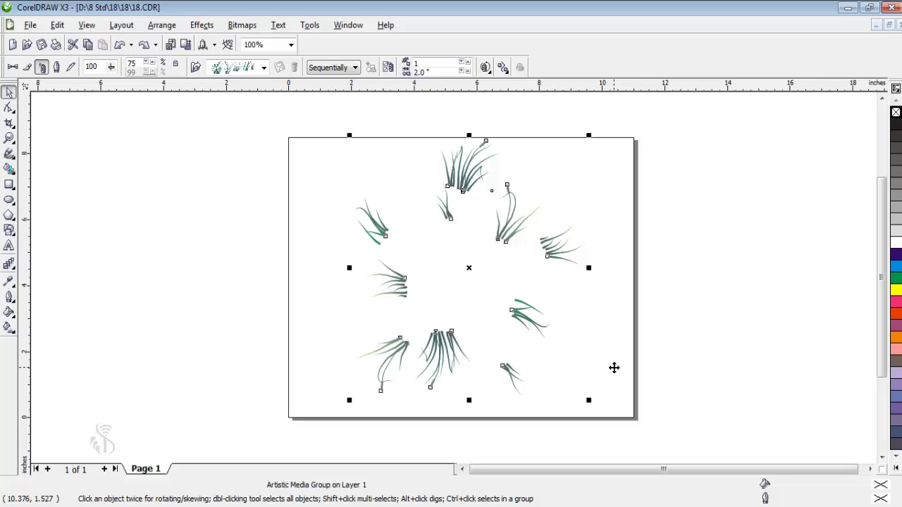
# - Break the grass spray apart from the polygon and ungroup it into 11 separate clumps
pyautogui.click(162, 26)
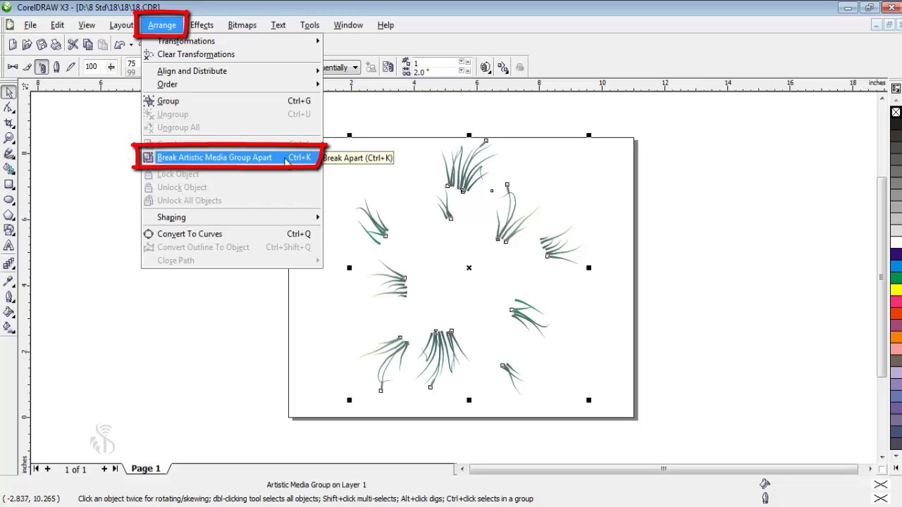
pyautogui.click(286, 159)
pyautogui.click(168, 28)
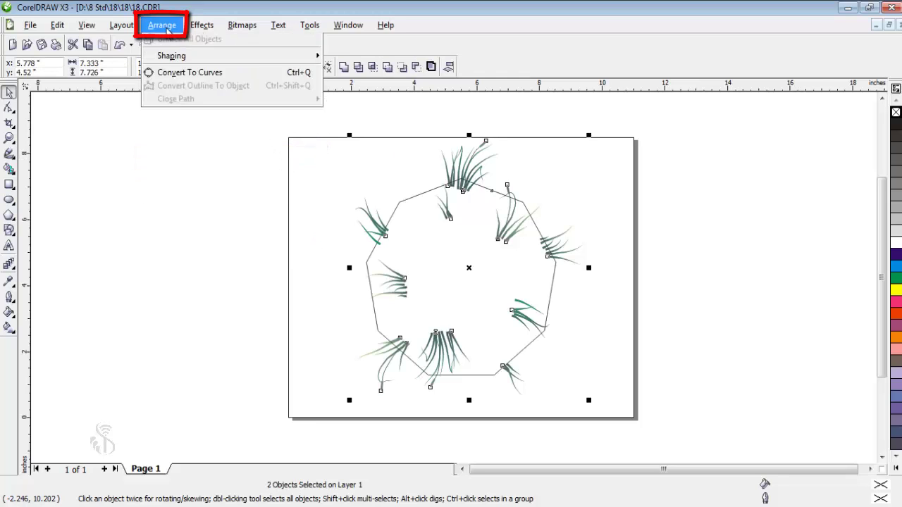
pyautogui.click(195, 117)
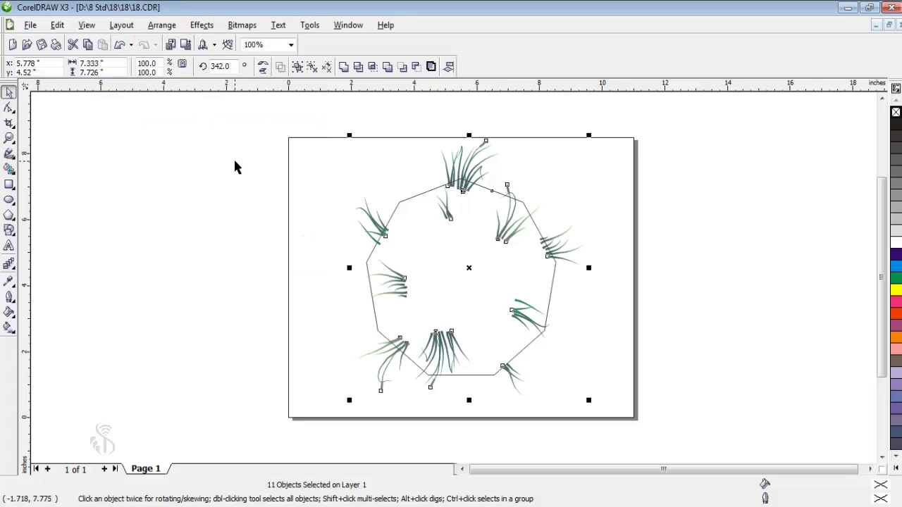
# - Deselect everything and drag two grass clumps, one left and one to the page's right edge
pyautogui.press('Escape')
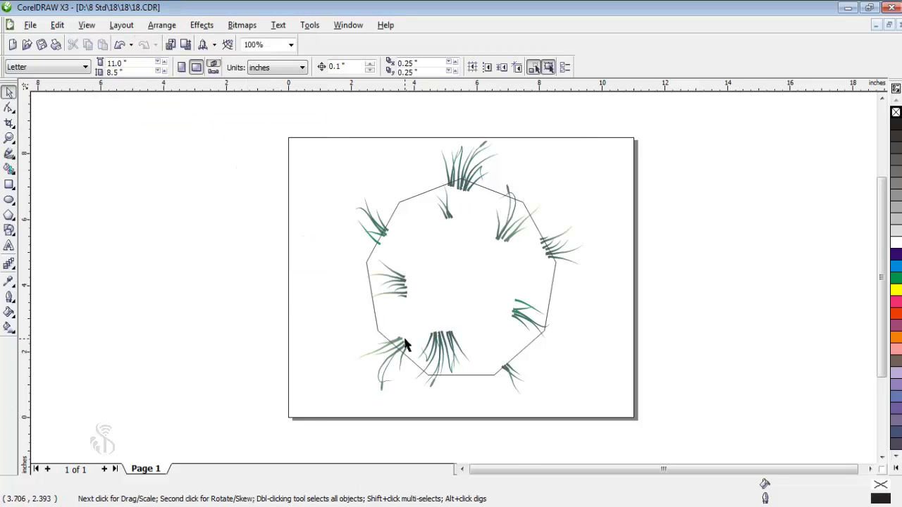
pyautogui.moveTo(441, 353); pyautogui.dragTo(252, 311)
pyautogui.moveTo(397, 286); pyautogui.dragTo(619, 338)
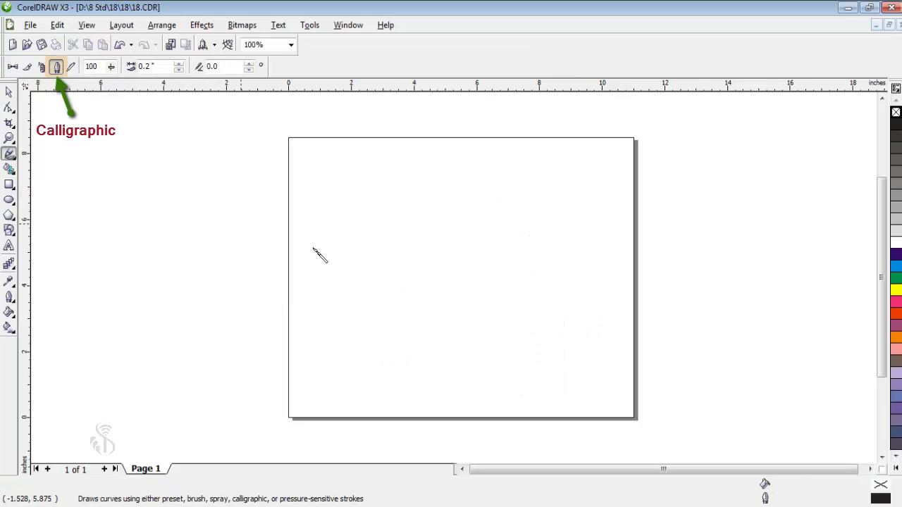
# - Draw a calligraphic S and a wavy m stroke to spell 'Sum'
pyautogui.moveTo(349, 228); pyautogui.dragTo(318, 287)
pyautogui.moveTo(388, 261)
pyautogui.mouseDown()
pyautogui.moveTo(397, 288)
pyautogui.moveTo(483, 296)
pyautogui.mouseUp()
pyautogui.doubleClick(8, 91)
# - With the Shape tool, select the S curve and pull its bottom end node left and down
pyautogui.click(9, 107)
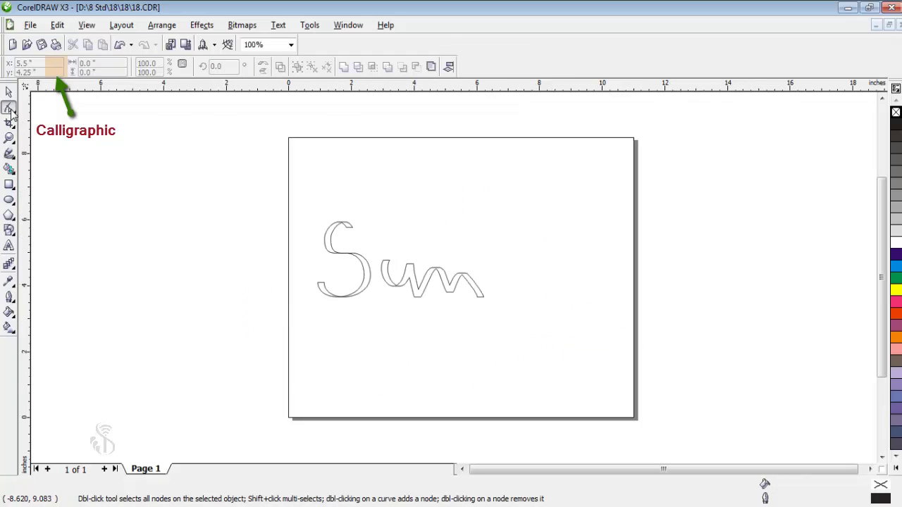
pyautogui.click(336, 233)
pyautogui.click(356, 234)
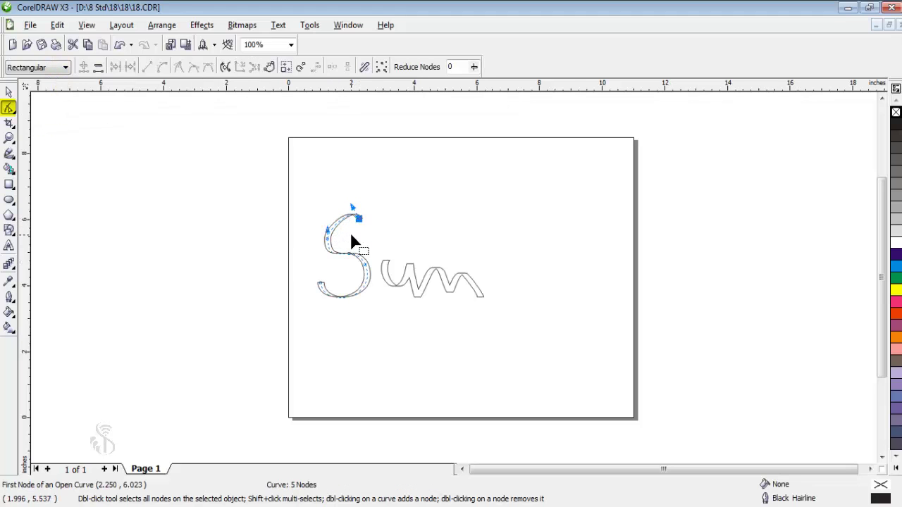
pyautogui.moveTo(320, 287); pyautogui.dragTo(312, 290)
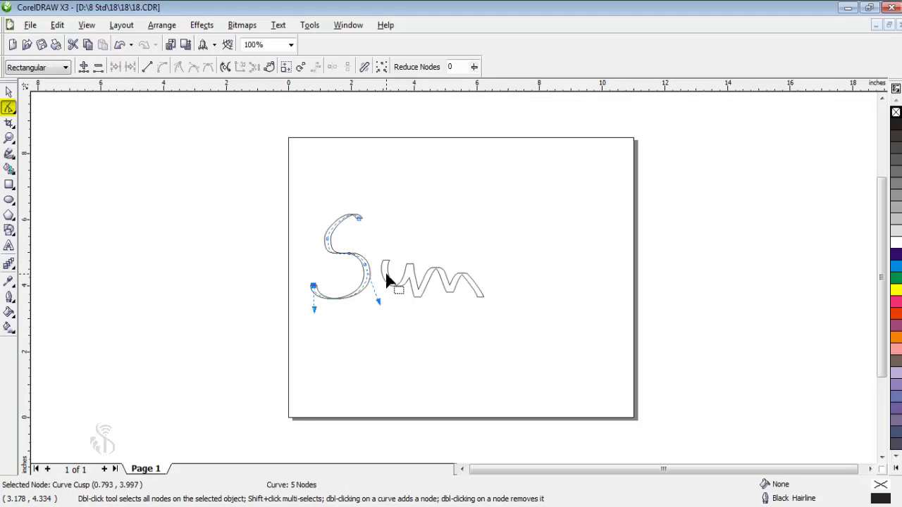